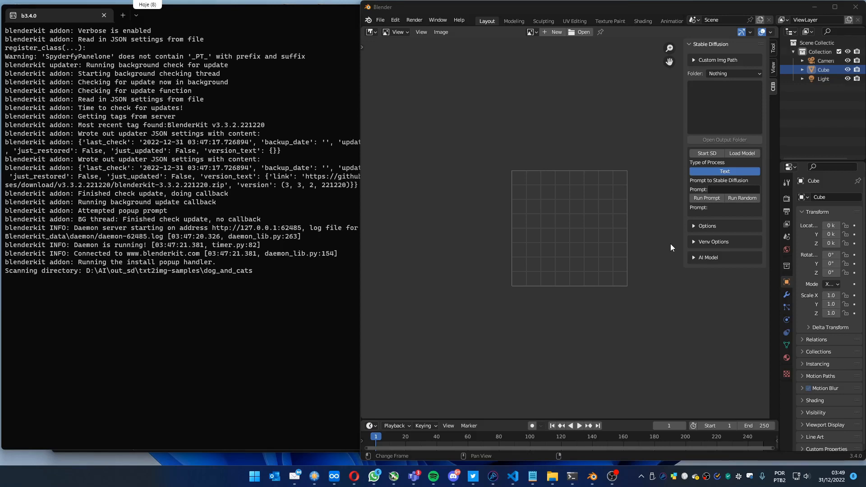
# Review the Venv Options and AI Model settings of the Stable Diffusion add-on, then collapse both sections
pyautogui.click(695, 242)
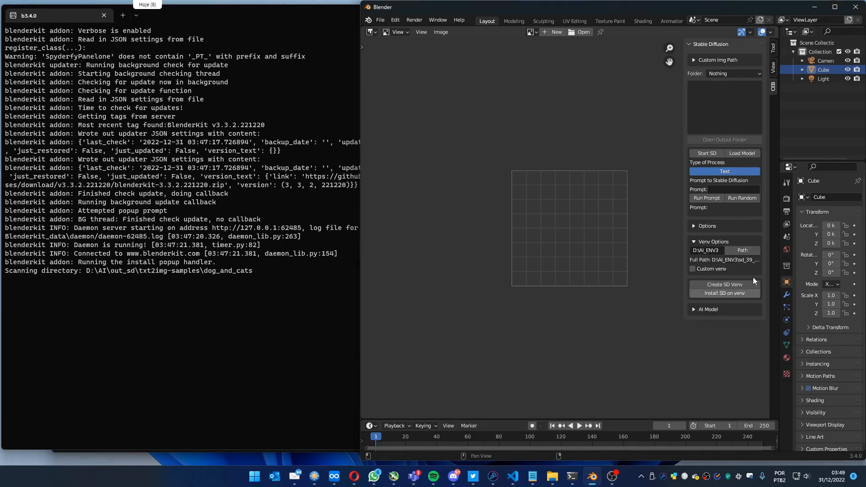
pyautogui.click(693, 311)
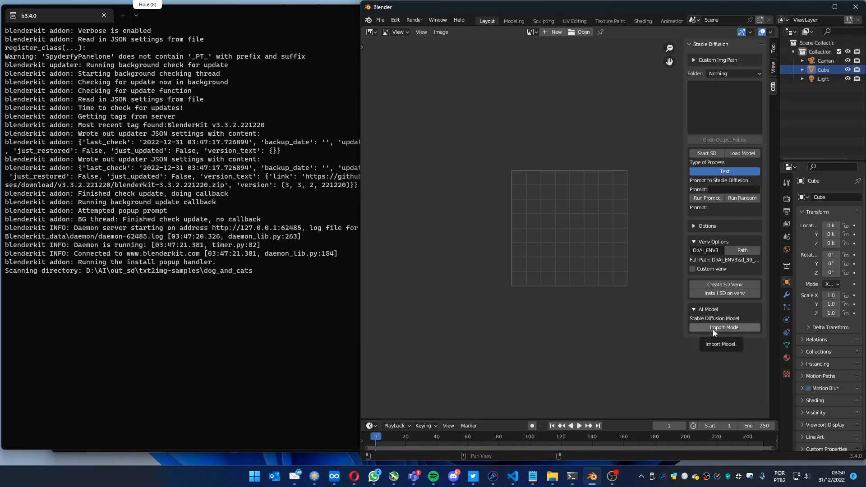
pyautogui.click(694, 310)
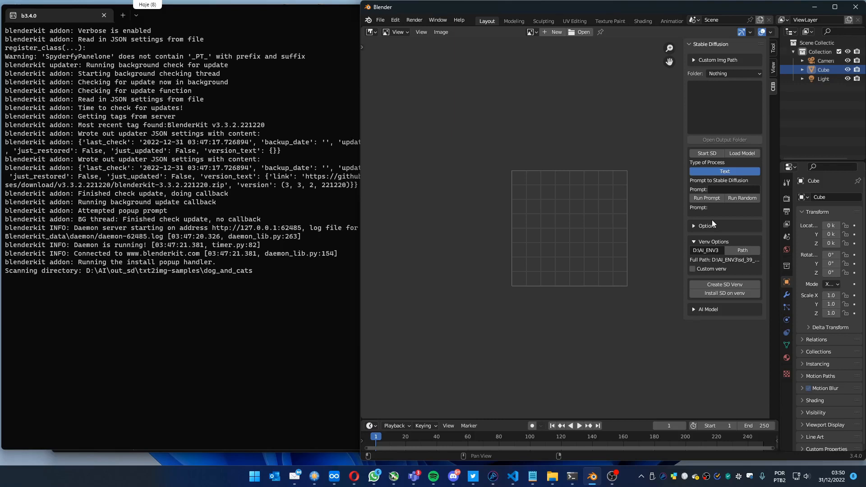
pyautogui.click(695, 243)
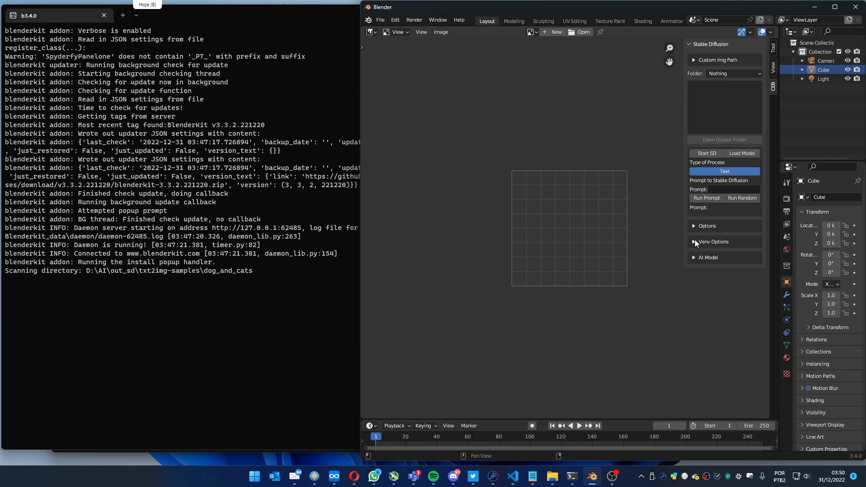
# Start the Stable Diffusion server, move its console over the other terminal window, and load the model
pyautogui.click(711, 153)
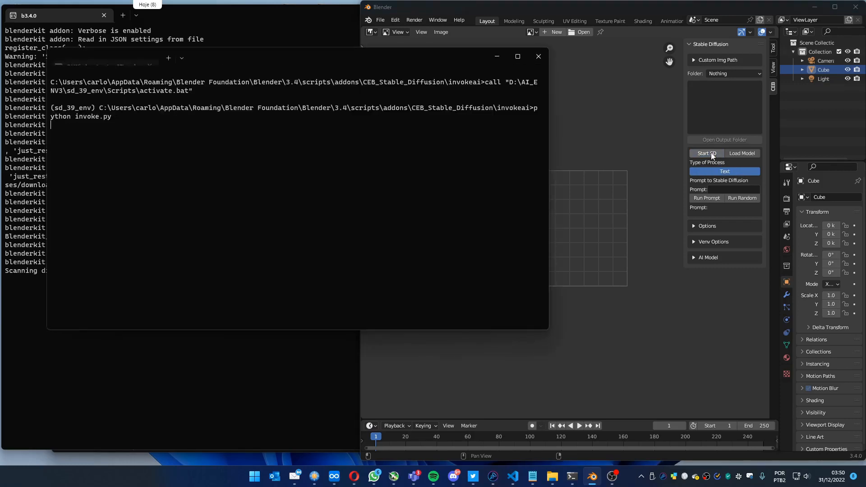
pyautogui.moveTo(245, 58); pyautogui.dragTo(203, 38)
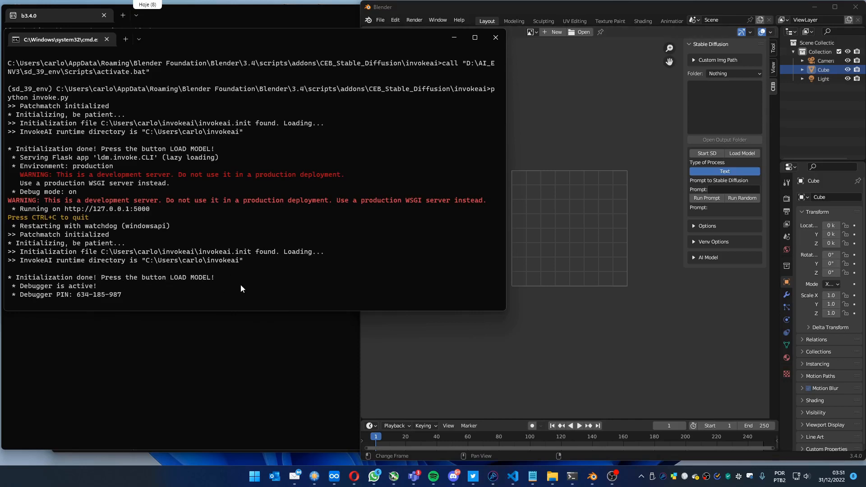
pyautogui.click(746, 153)
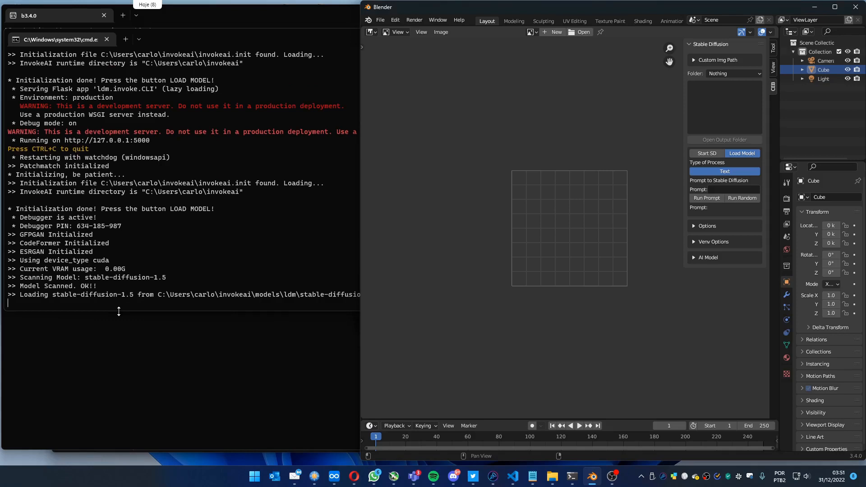
pyautogui.click(147, 297)
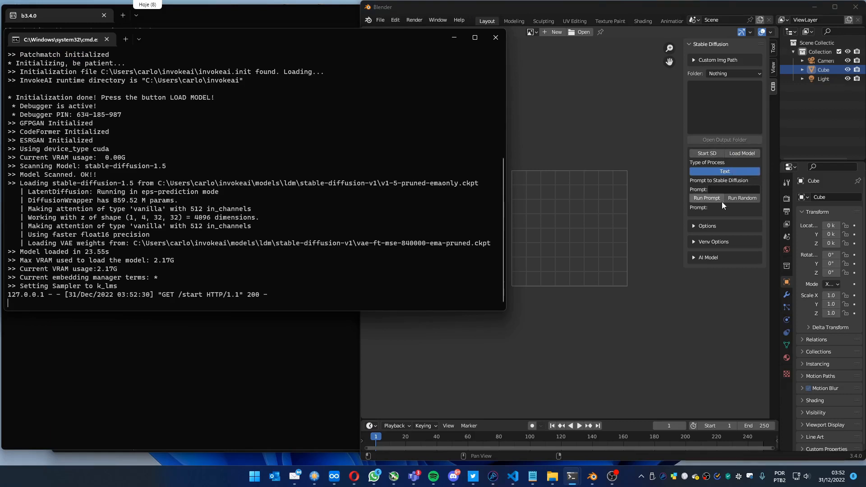
# Enter the prompt "Dogs and cats" and run it
pyautogui.click(726, 189)
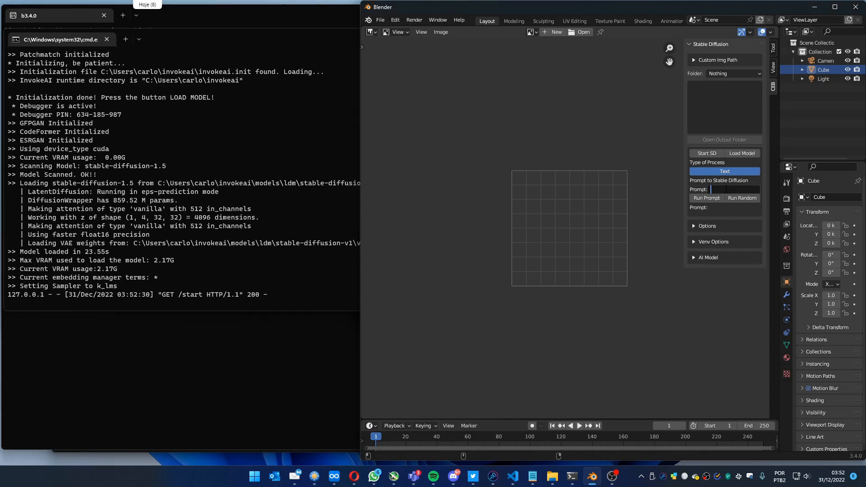
pyautogui.write('Dogs and catas')
pyautogui.press('BackSpace')
pyautogui.press('BackSpace')
pyautogui.write('s')
pyautogui.press('Return')
pyautogui.click(705, 200)
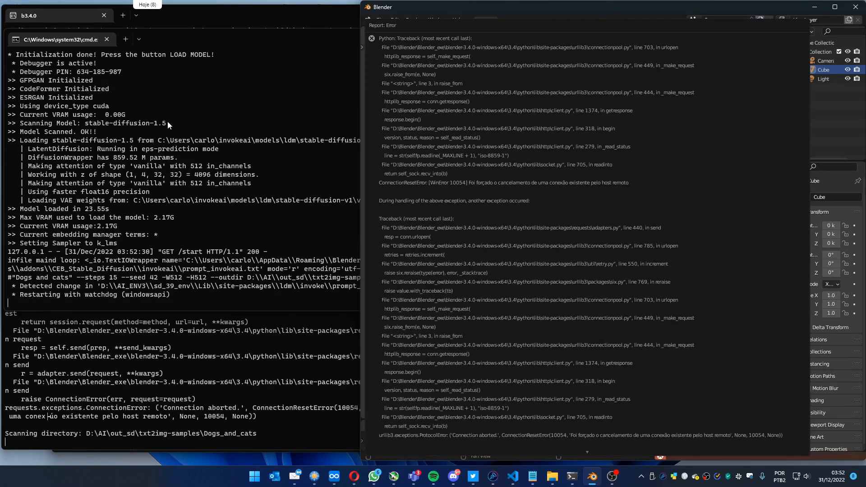
# Reload the Stable Diffusion model and bring up the hardware monitoring graphs alongside the server console
pyautogui.click(245, 41)
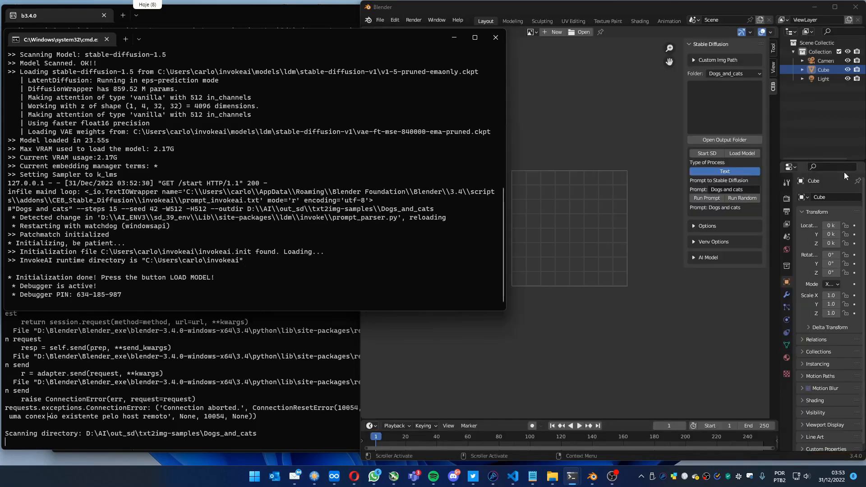
pyautogui.click(744, 153)
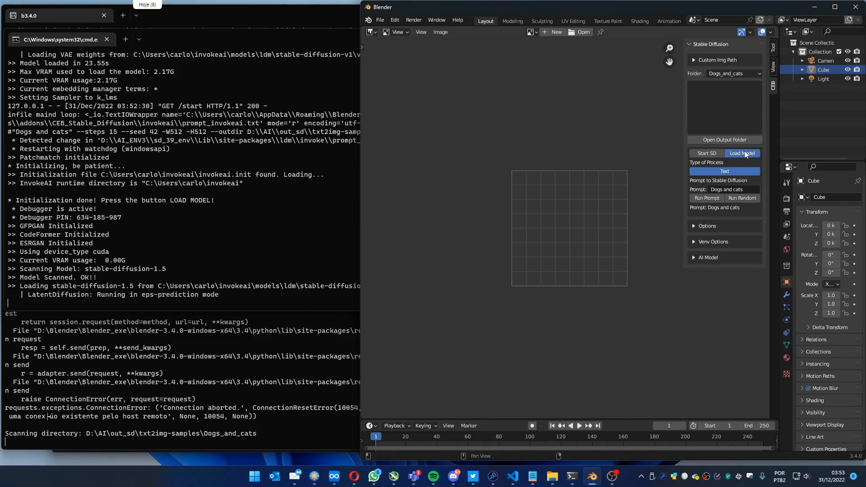
pyautogui.click(393, 479)
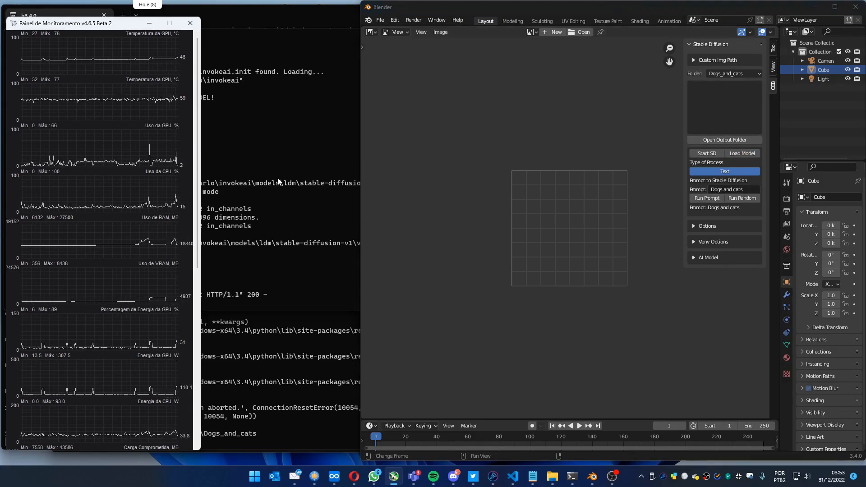
pyautogui.click(290, 41)
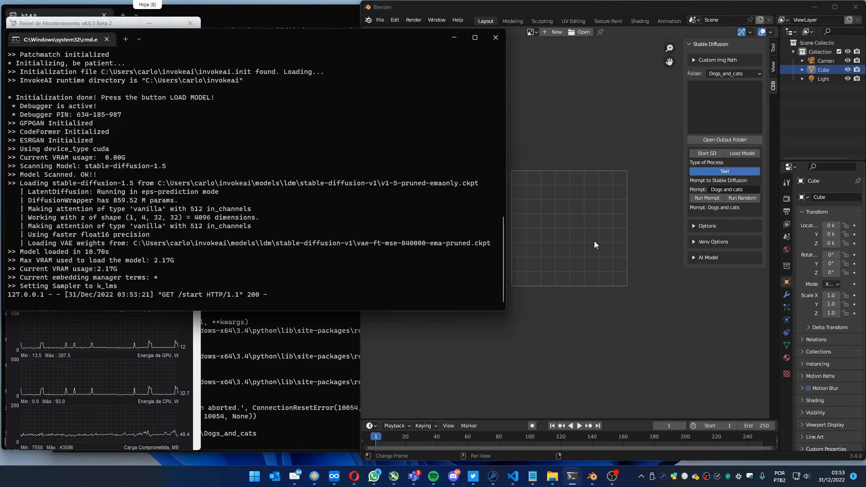
# Generate an image from the "Dogs and cats" prompt, plus variations with random seeds
pyautogui.click(701, 201)
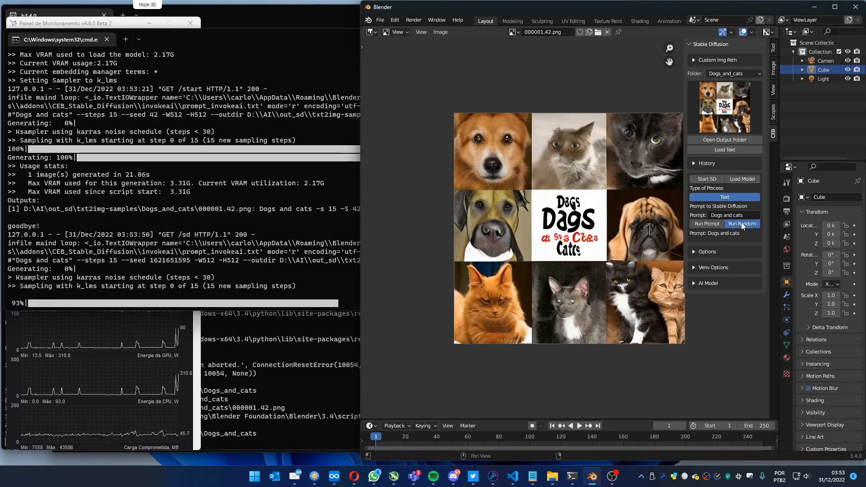
pyautogui.click(741, 223)
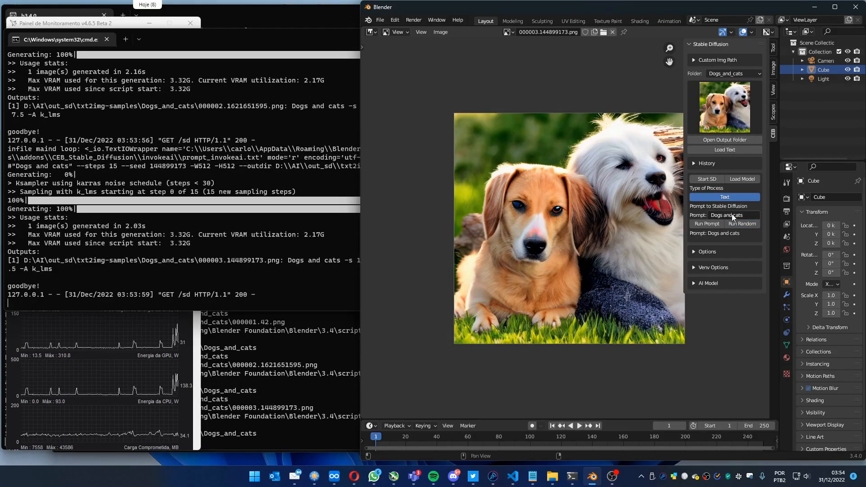
# Change the prompt to "rocks with moss" and generate an image with a random seed
pyautogui.click(744, 215)
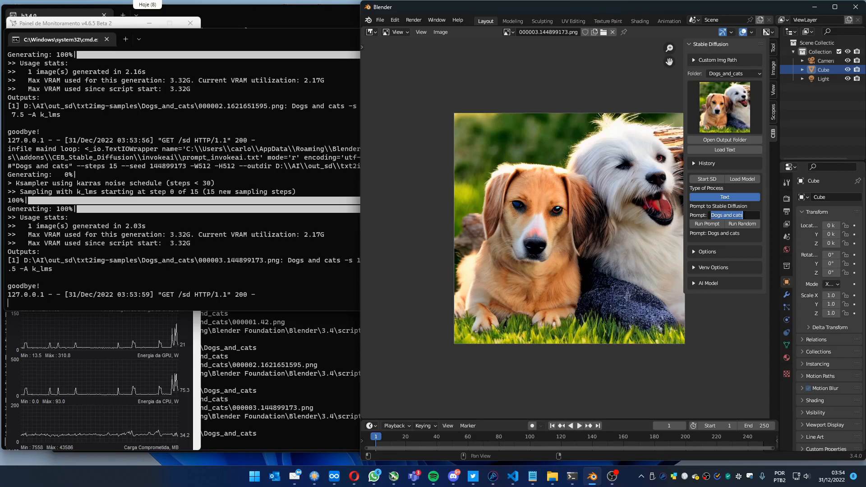
pyautogui.write('r')
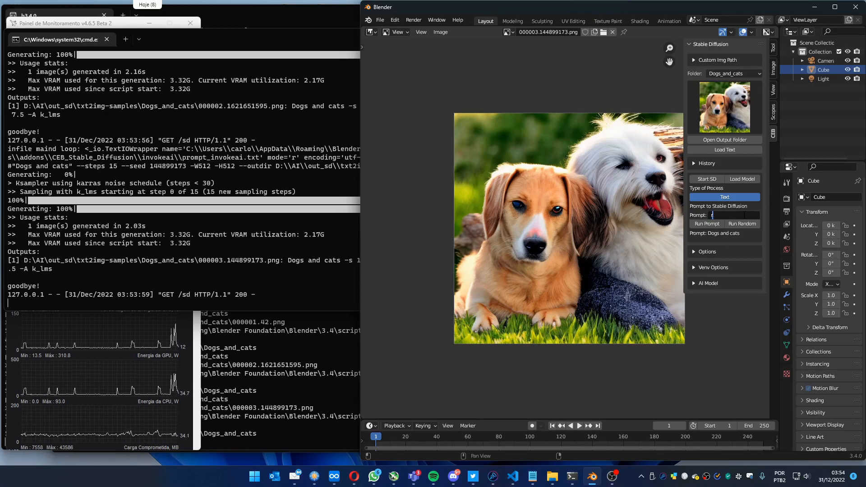
pyautogui.write('ocks with m')
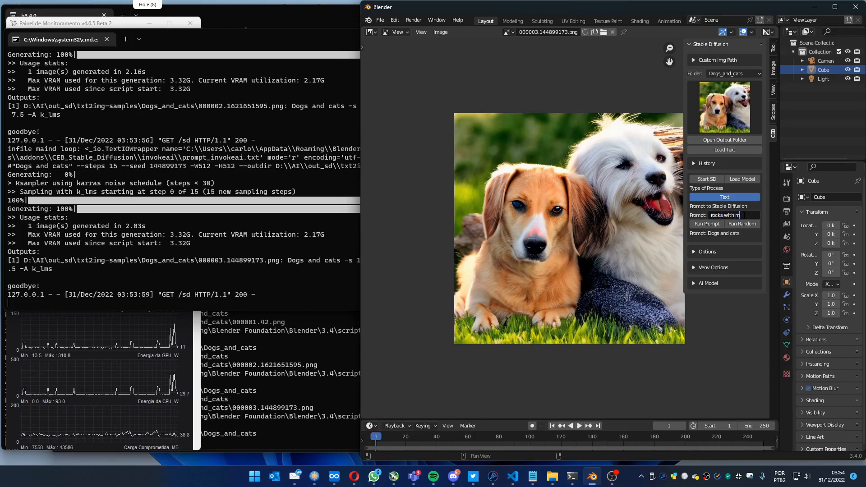
pyautogui.write('oss')
pyautogui.press('Return')
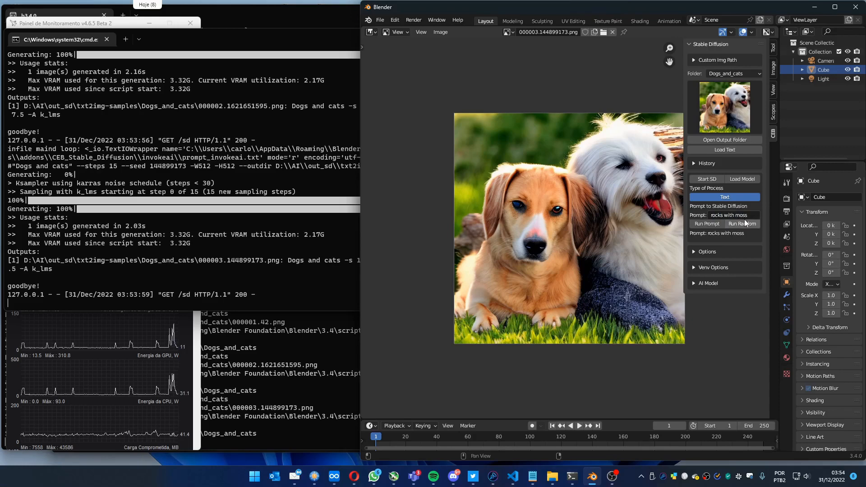
pyautogui.click(744, 219)
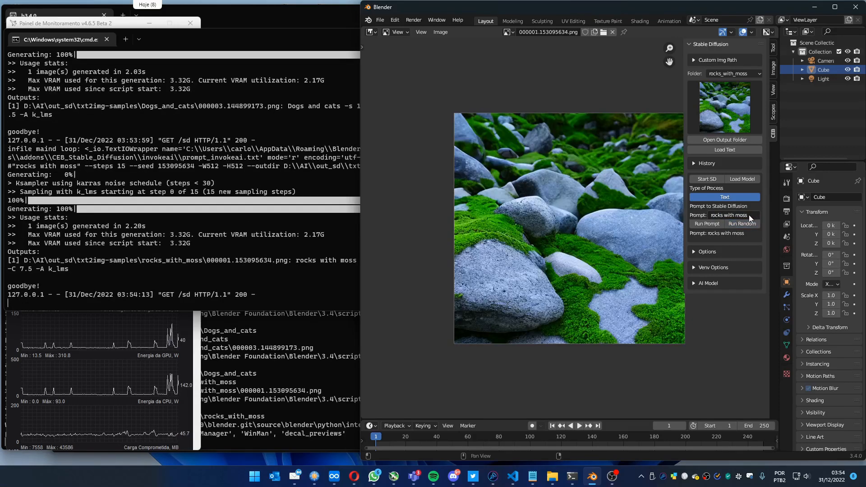
# Extend the prompt to "rocks with moss texture" and generate another image with a random seed
pyautogui.click(751, 217)
pyautogui.click(750, 216)
pyautogui.write('te')
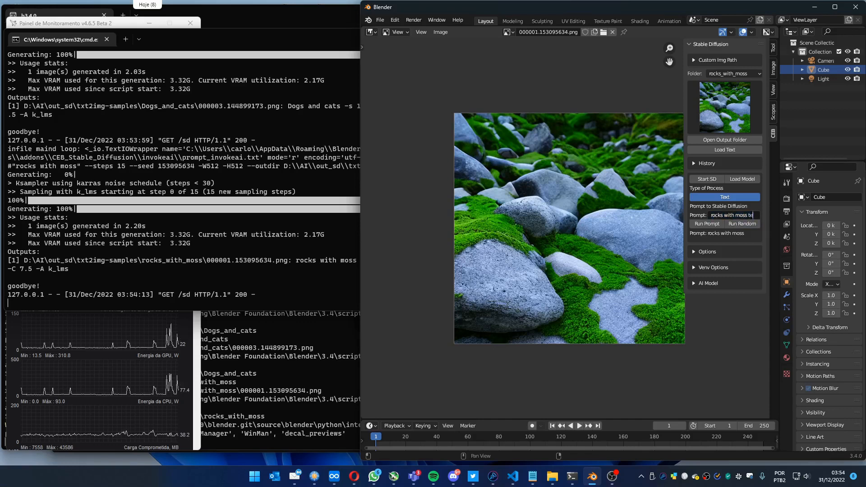
pyautogui.write('xture')
pyautogui.press('Return')
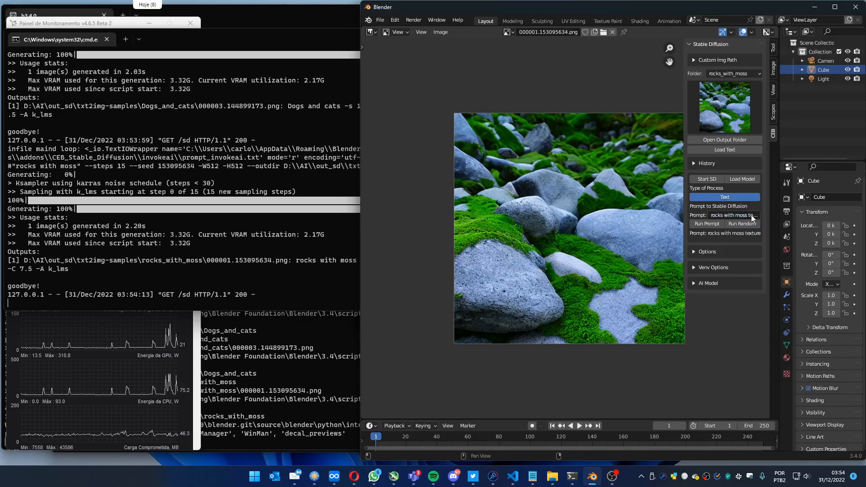
pyautogui.click(743, 222)
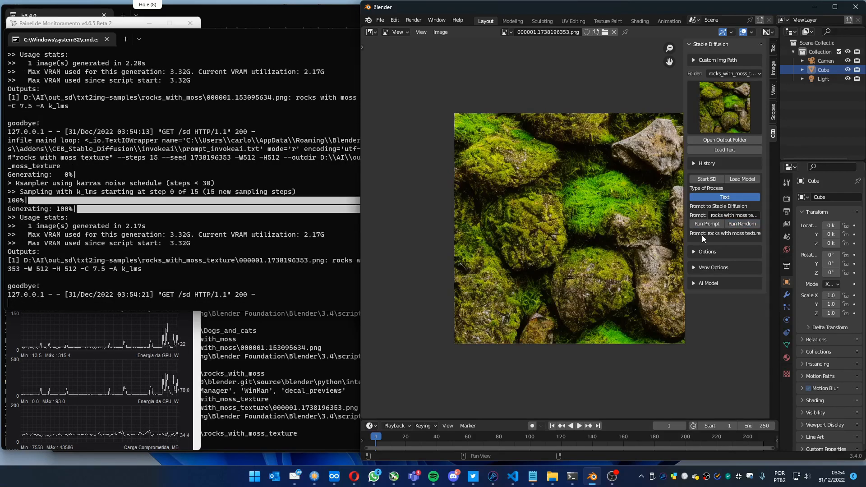
# Enable seamless image creation in the generation options and rerun the moss texture prompt with the same seed
pyautogui.click(694, 252)
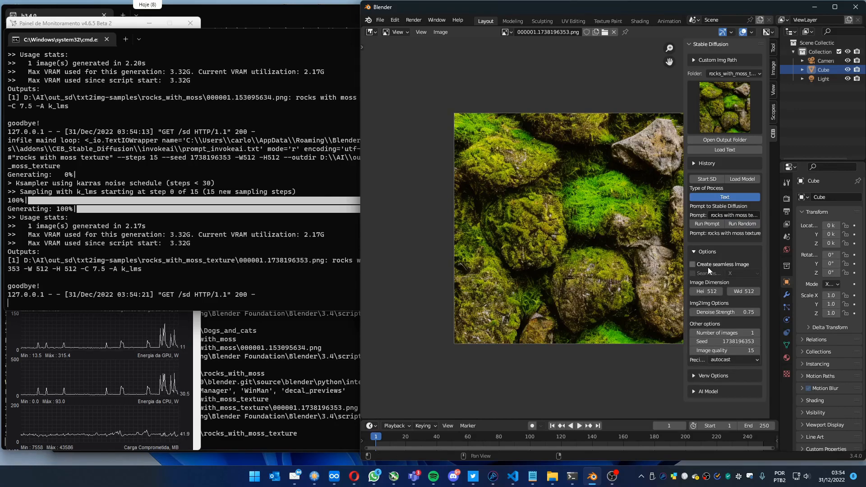
pyautogui.click(697, 265)
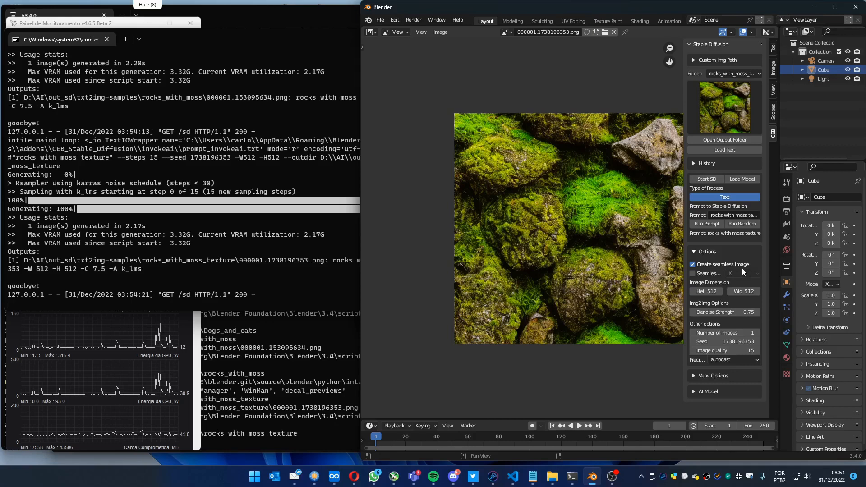
pyautogui.click(704, 224)
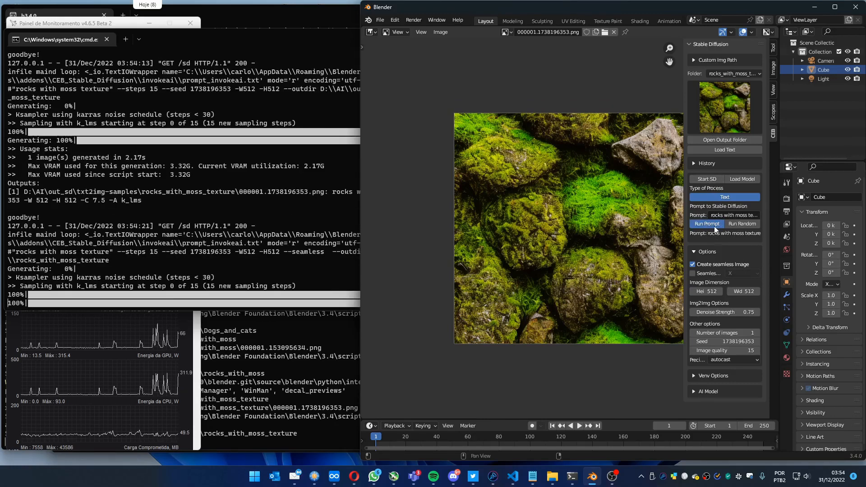
# Split the image editor horizontally and turn the lower area into a 3D Viewport
pyautogui.scroll(-1, 616, 226)
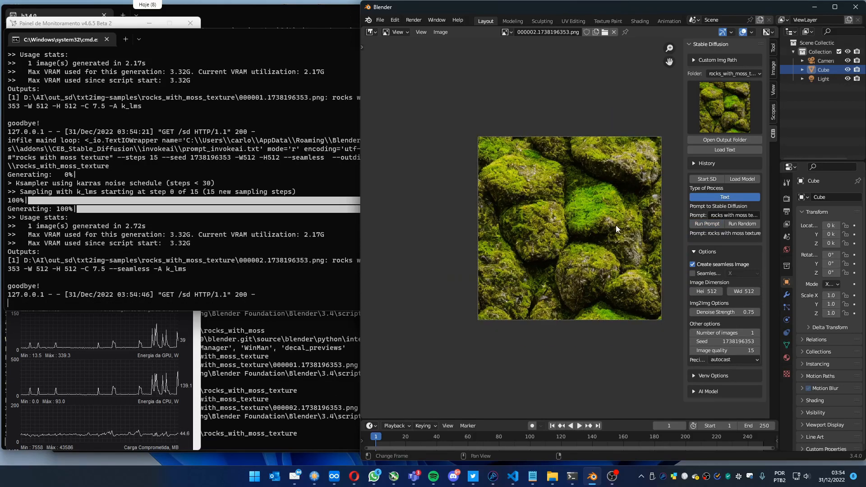
pyautogui.moveTo(616, 225); pyautogui.dragTo(572, 179, button='middle')
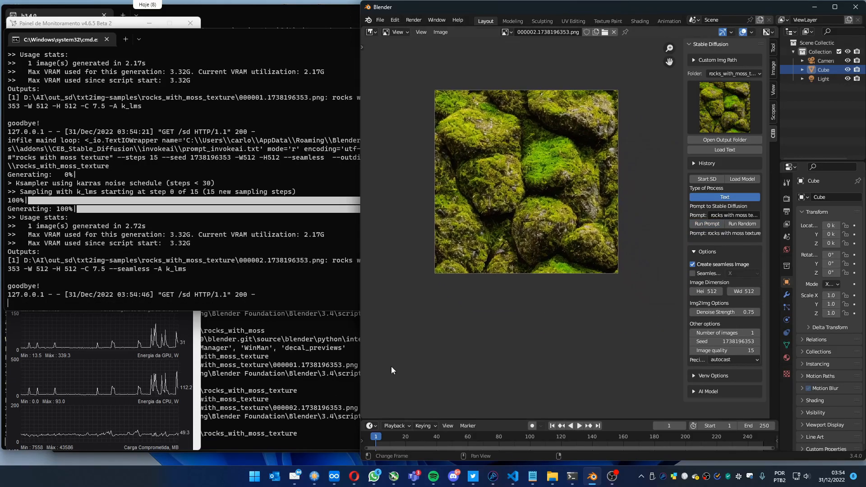
pyautogui.moveTo(361, 419); pyautogui.dragTo(372, 232)
pyautogui.click(371, 239)
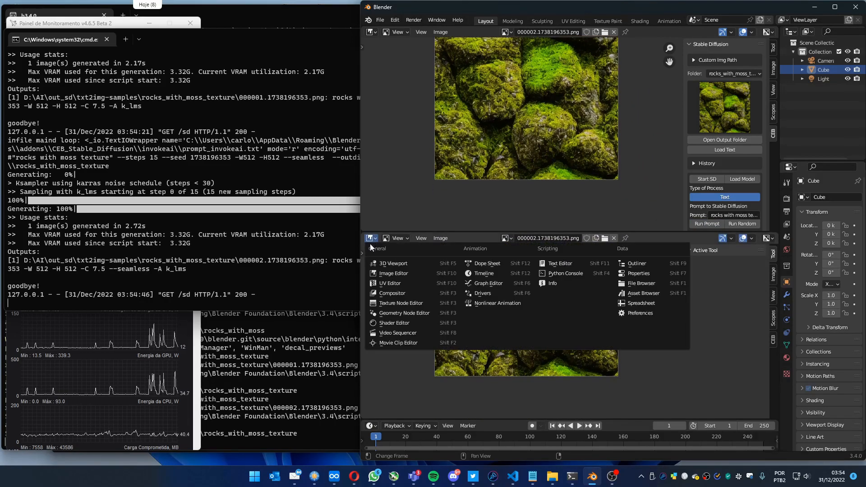
pyautogui.click(387, 267)
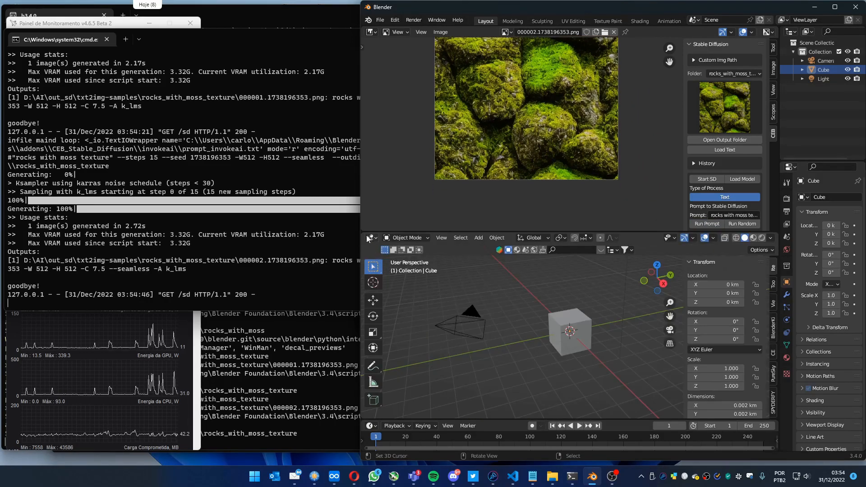
# Split the 3D Viewport vertically and turn its left half into a Shader Editor
pyautogui.moveTo(368, 237); pyautogui.dragTo(522, 246)
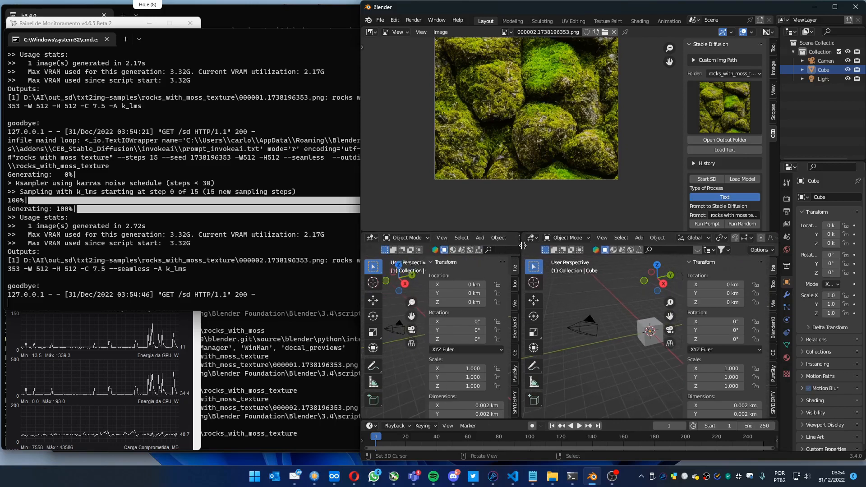
pyautogui.click(371, 238)
pyautogui.click(391, 322)
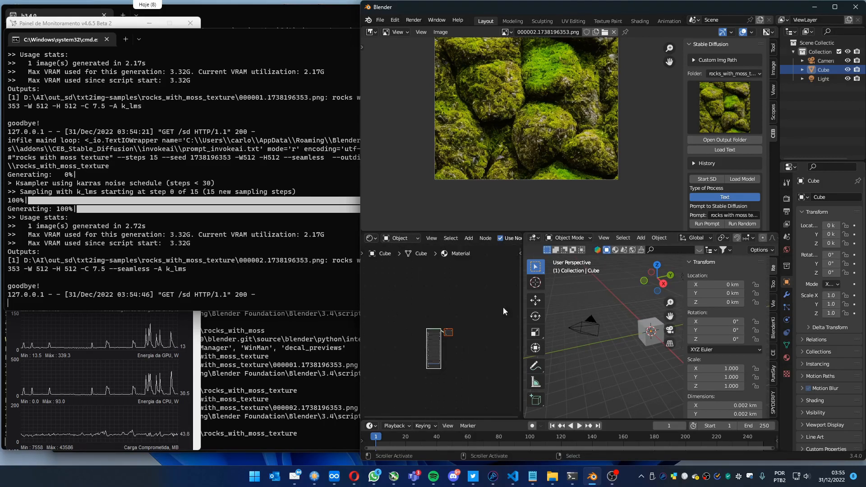
# Delete the default cube and add a plane mesh in its place
pyautogui.click(646, 332)
pyautogui.press('Delete')
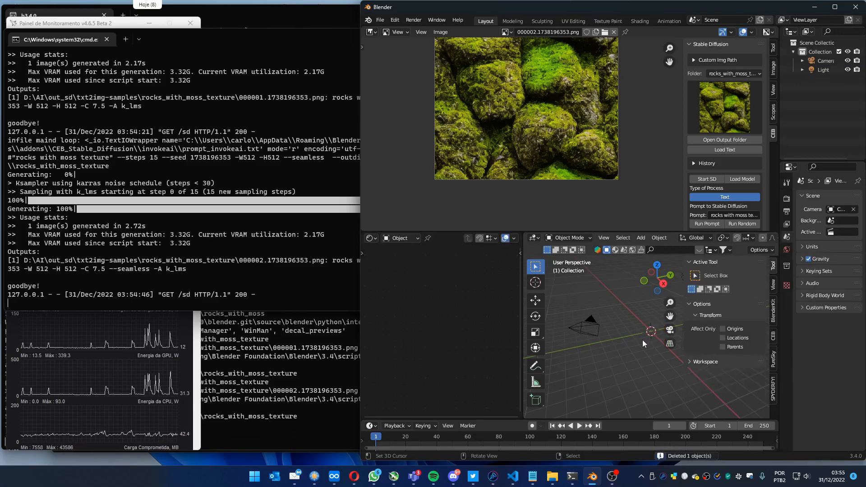
pyautogui.hotkey('shift', 'a')
pyautogui.moveTo(624, 278)
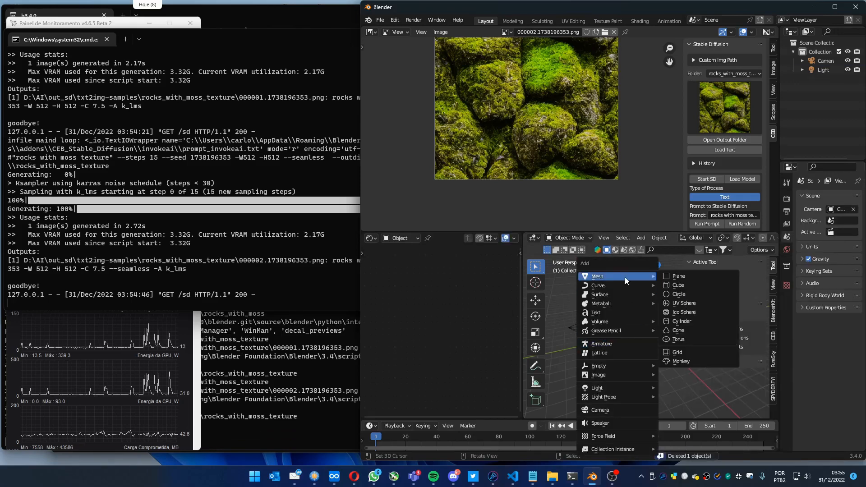
pyautogui.click(678, 276)
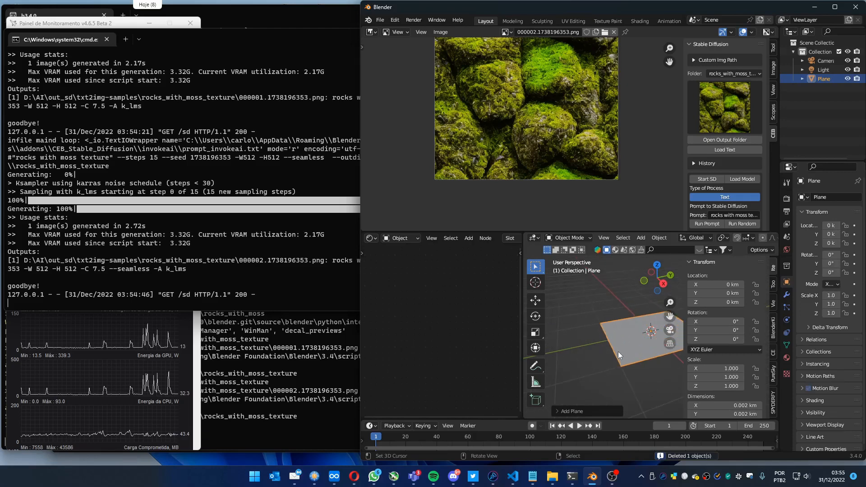
# Hide the 3D Viewport sidebar and give the plane a new material
pyautogui.press('n')
pyautogui.scroll(2, 618, 351)
pyautogui.moveTo(618, 351); pyautogui.dragTo(640, 404, button='middle')
pyautogui.rightClick(680, 346)
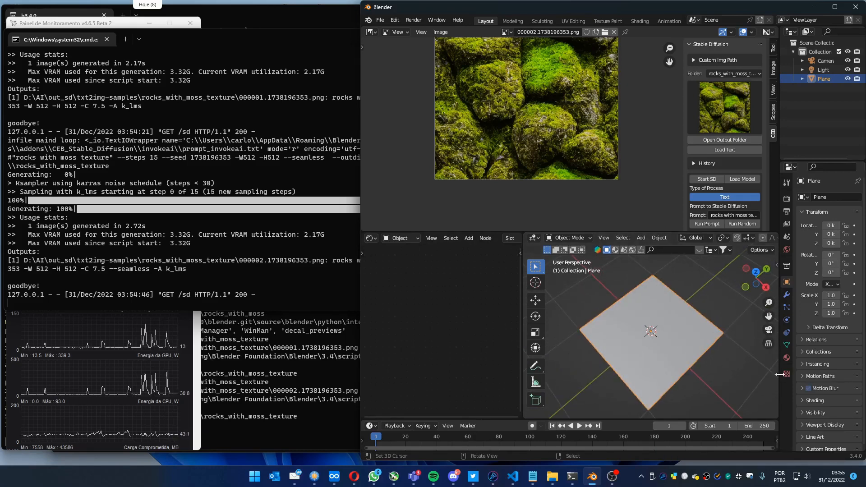
pyautogui.click(787, 358)
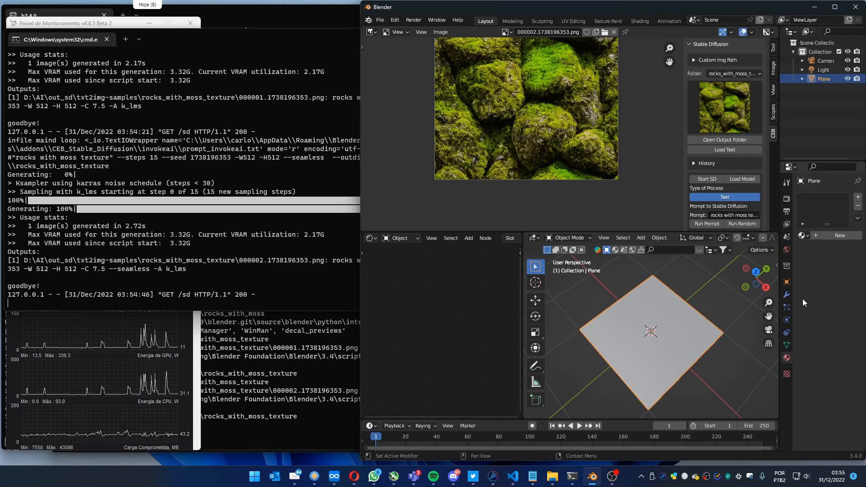
pyautogui.click(825, 235)
pyautogui.rightClick(433, 344)
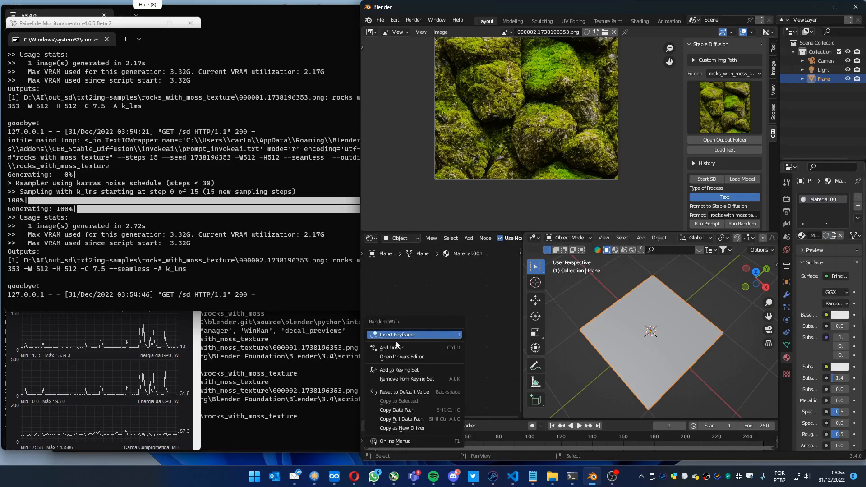
pyautogui.scroll(14, 383, 321)
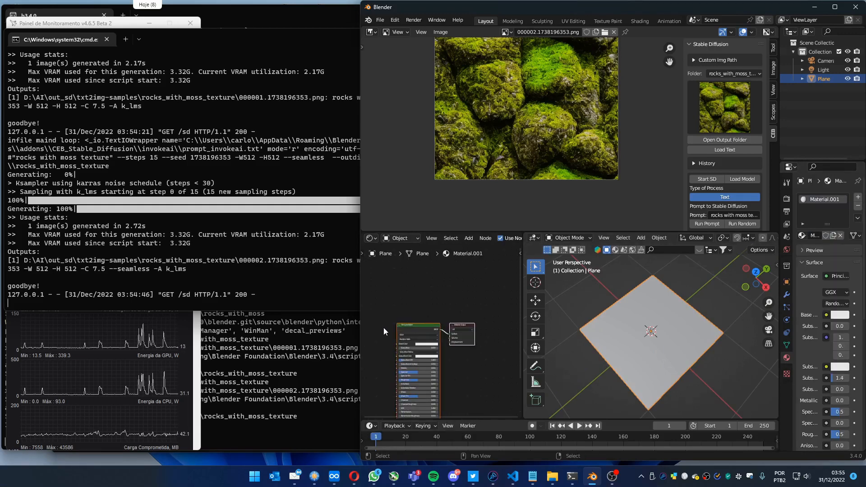
# Add an Image Texture node with its Mapping setup to the plane's Principled BSDF shader using Node Wrangler
pyautogui.moveTo(384, 328); pyautogui.dragTo(490, 283, button='middle')
pyautogui.moveTo(438, 279); pyautogui.dragTo(380, 297, button='middle')
pyautogui.click(471, 302)
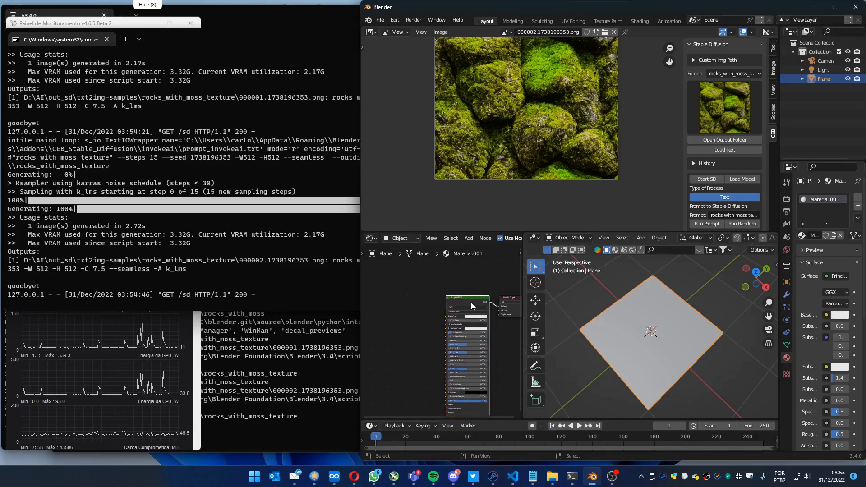
pyautogui.hotkey('ctrl', 't')
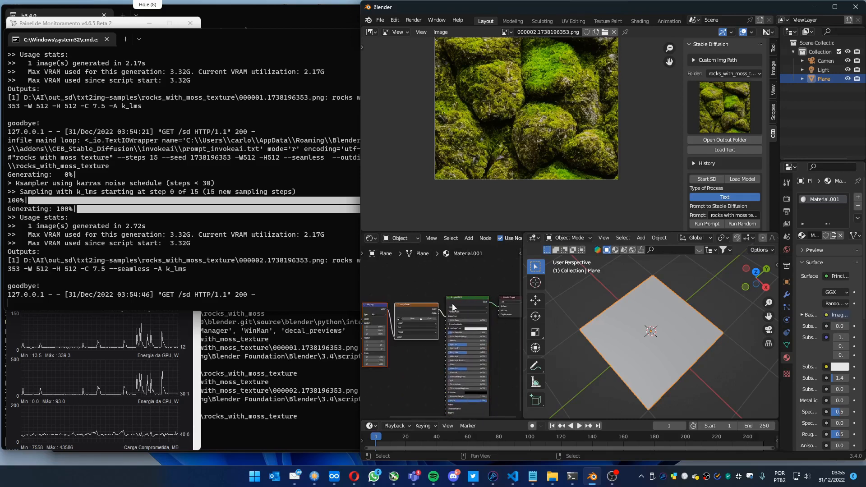
# Assign the non-seamless image 000001.1738196353.png to the Image Texture node
pyautogui.moveTo(452, 304); pyautogui.dragTo(433, 330, button='middle')
pyautogui.scroll(3, 433, 330)
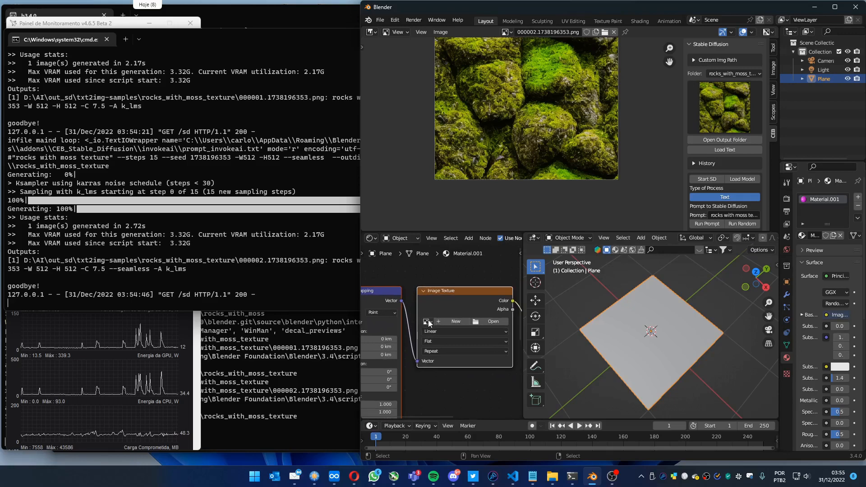
pyautogui.click(427, 321)
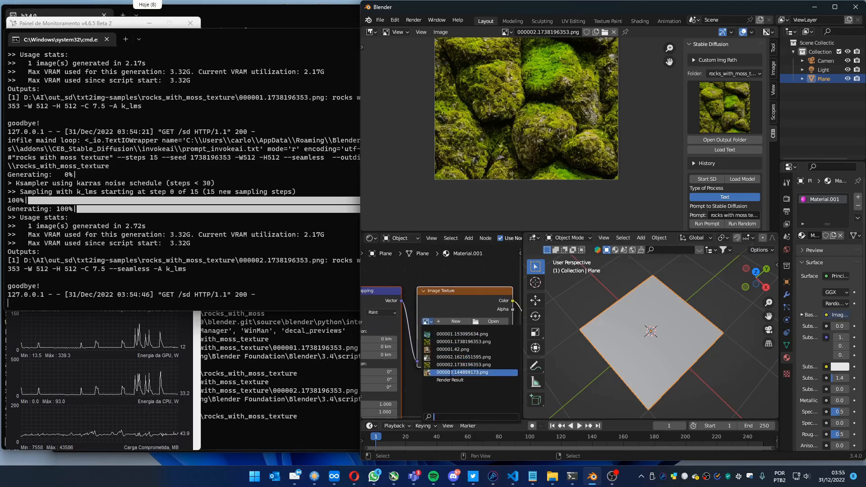
pyautogui.click(451, 341)
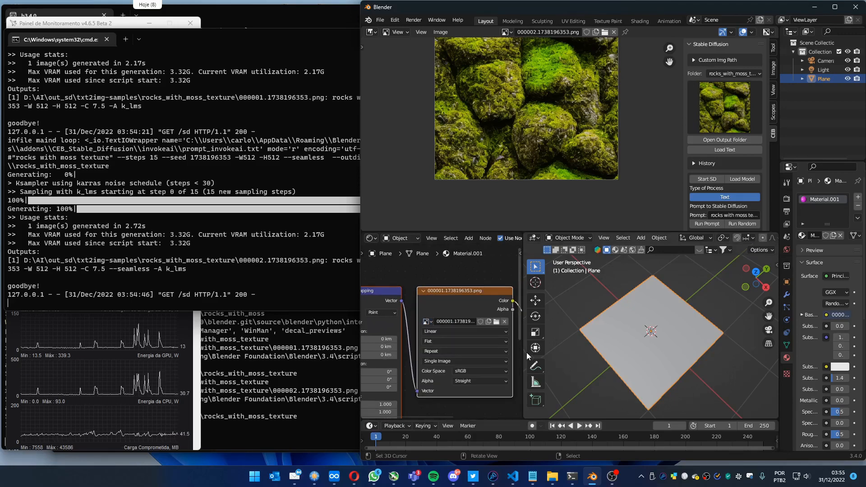
# Switch the 3D Viewport to Material Preview shading to show the texture on the plane
pyautogui.scroll(-1, 728, 221)
pyautogui.scroll(-3, 727, 240)
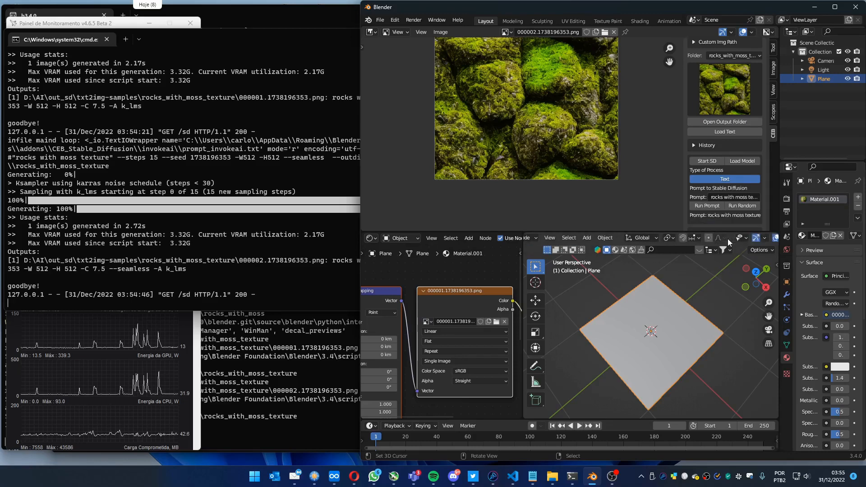
pyautogui.scroll(-2, 727, 239)
pyautogui.click(754, 238)
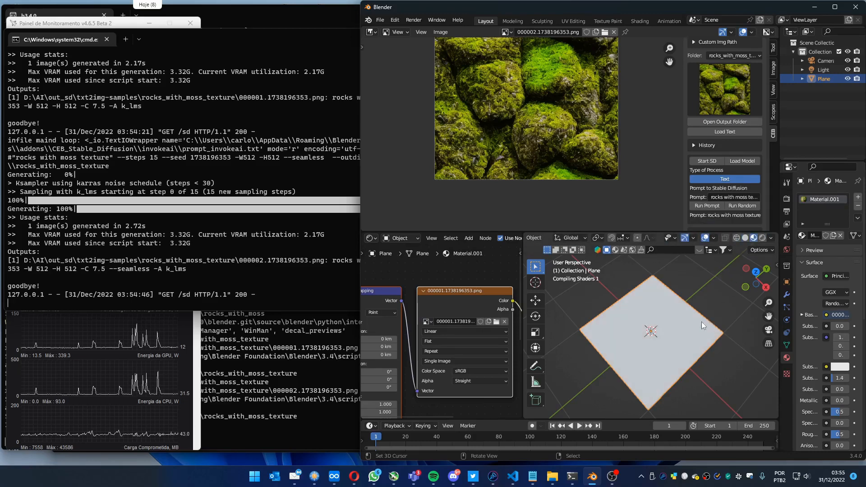
pyautogui.moveTo(649, 335); pyautogui.dragTo(676, 332, button='middle')
pyautogui.scroll(3, 661, 339)
pyautogui.scroll(-1, 388, 356)
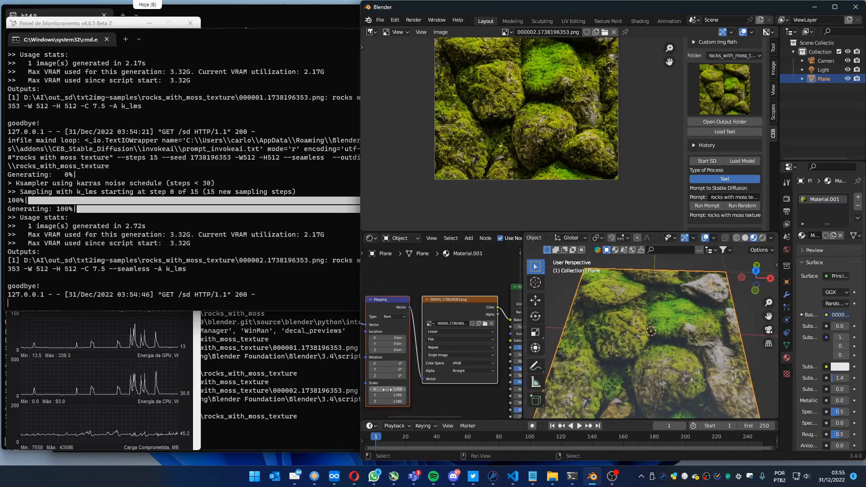
# Set the Mapping node's X, Y and Z scale to about 3.3 so the texture repeats, and inspect the seams
pyautogui.moveTo(387, 390); pyautogui.dragTo(426, 402)
pyautogui.scroll(1, 680, 336)
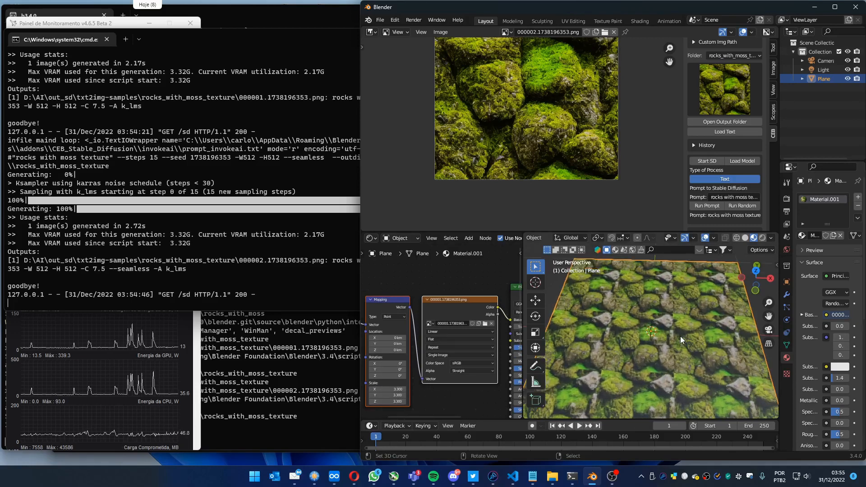
pyautogui.scroll(2, 680, 337)
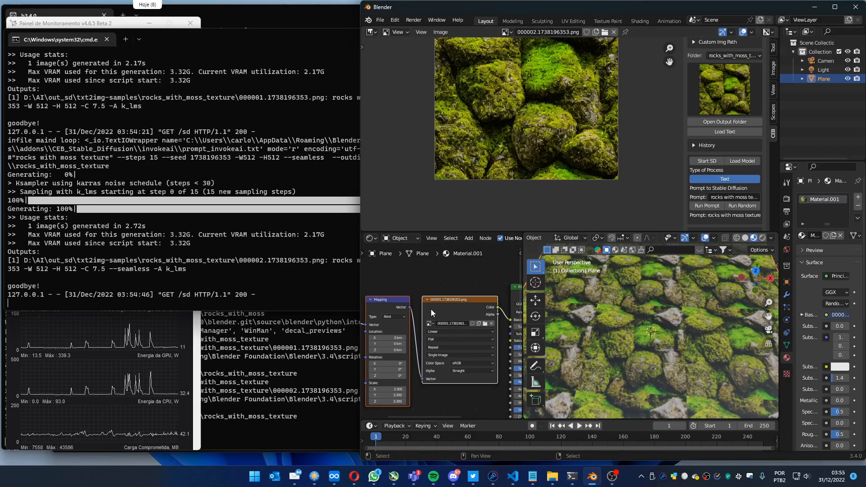
# Replace the Image Texture's image with the seamless 000002.1738196353.png and inspect the tiling on the plane
pyautogui.scroll(4, 436, 325)
pyautogui.click(423, 317)
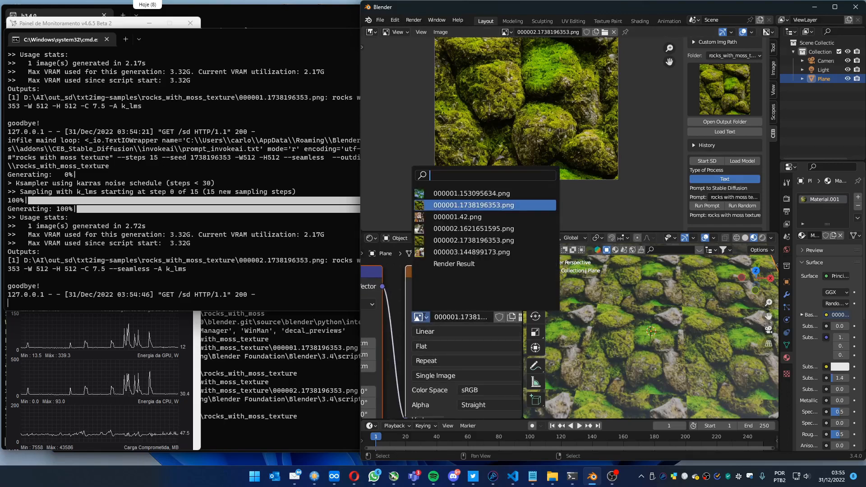
pyautogui.click(455, 241)
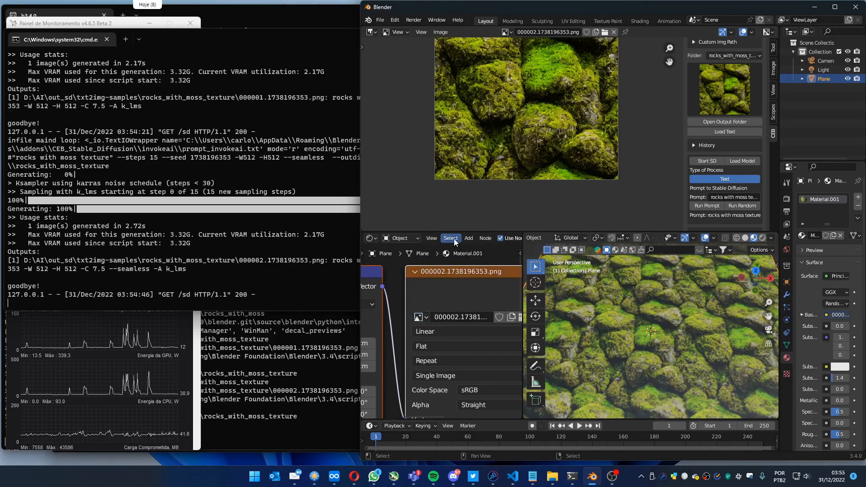
pyautogui.moveTo(618, 315); pyautogui.dragTo(665, 330, button='middle')
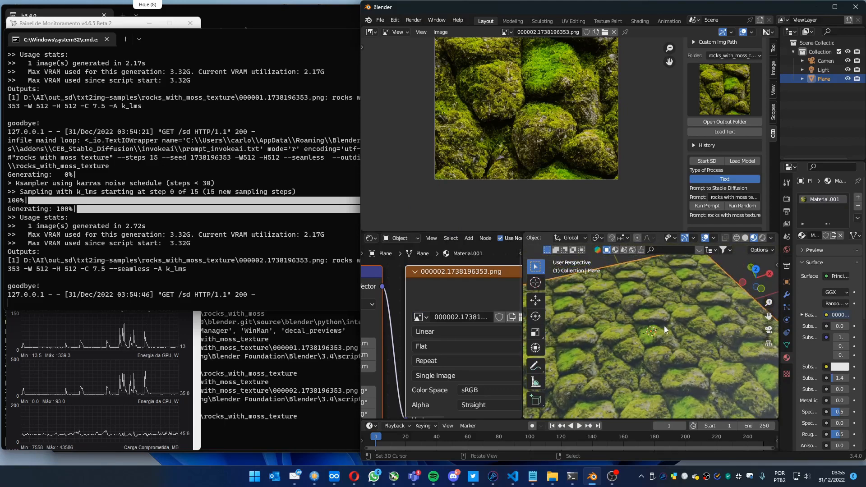
# Rerun the moss texture prompt with seamless creation limited to the X axis
pyautogui.scroll(-4, 664, 326)
pyautogui.scroll(-5, 717, 180)
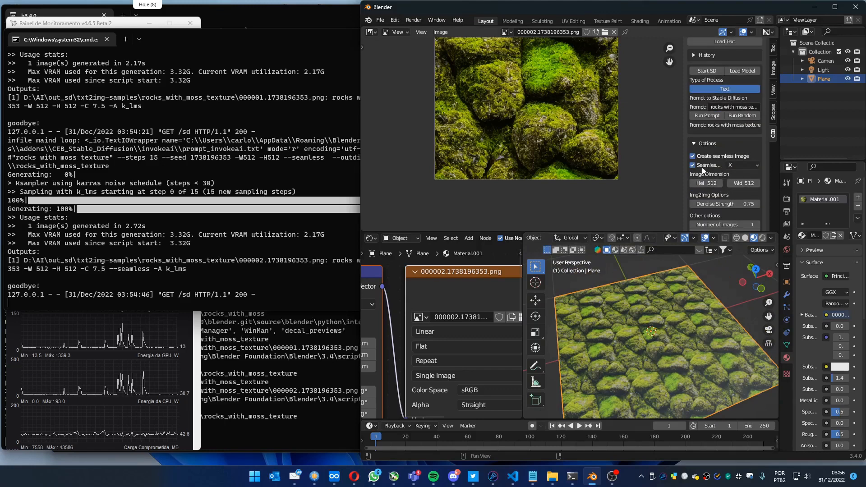
pyautogui.click(706, 117)
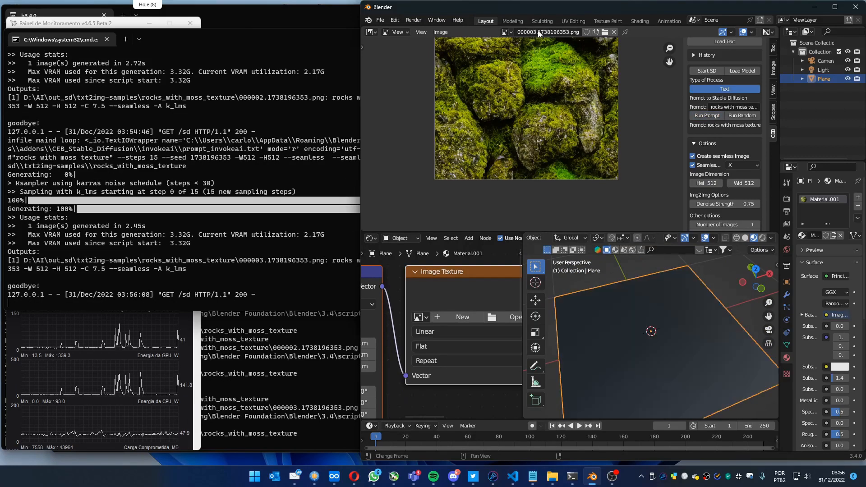
# Assign 000003.1738196353.png to the Image Texture node and inspect how it tiles across the plane
pyautogui.click(420, 317)
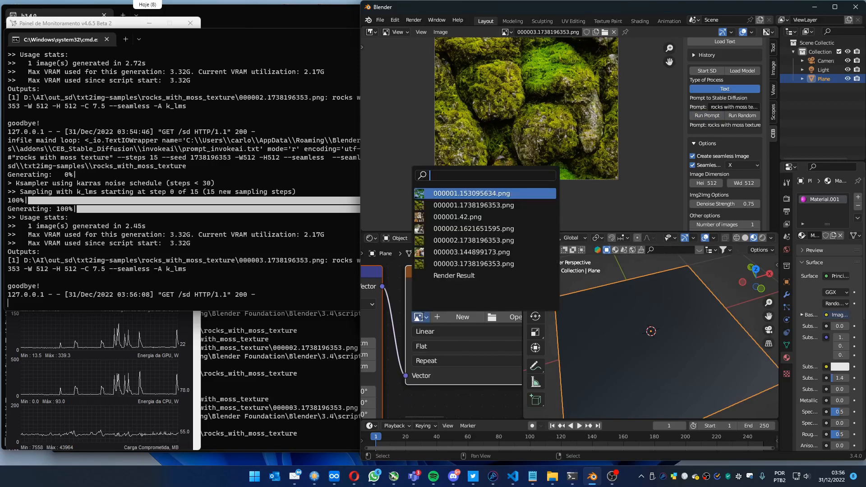
pyautogui.click(441, 264)
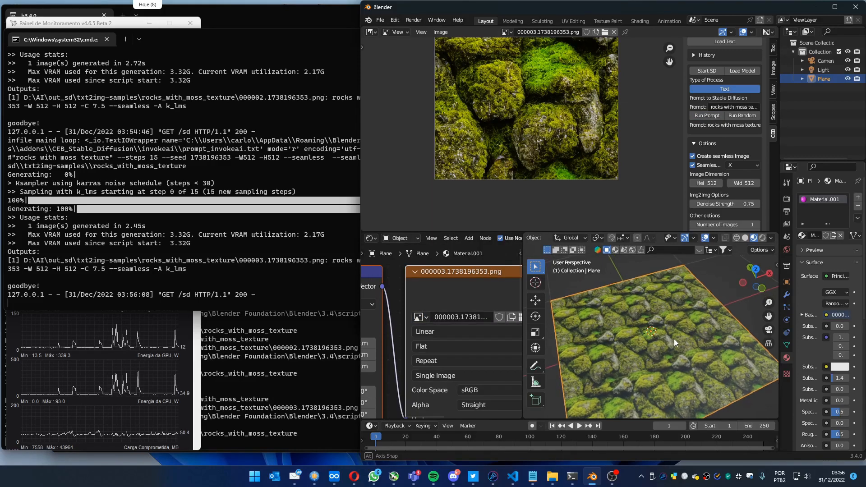
pyautogui.moveTo(674, 340); pyautogui.dragTo(650, 329, button='middle')
pyautogui.scroll(3, 650, 332)
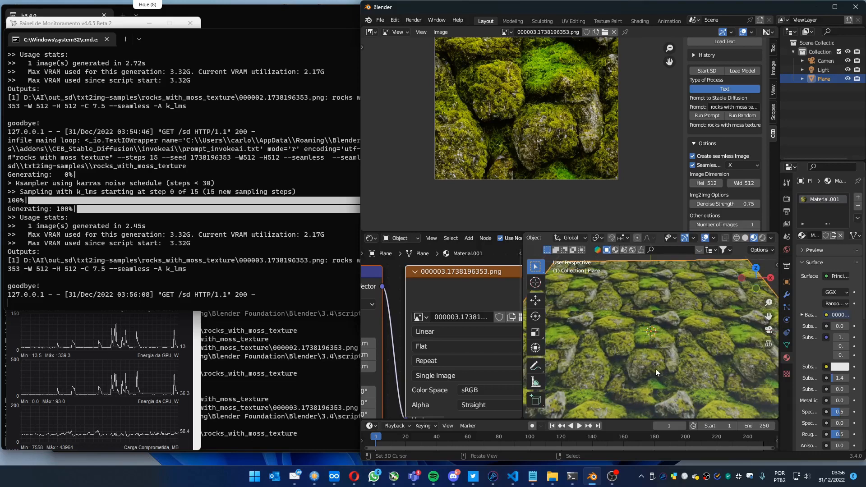
pyautogui.moveTo(656, 369); pyautogui.dragTo(659, 347, button='middle')
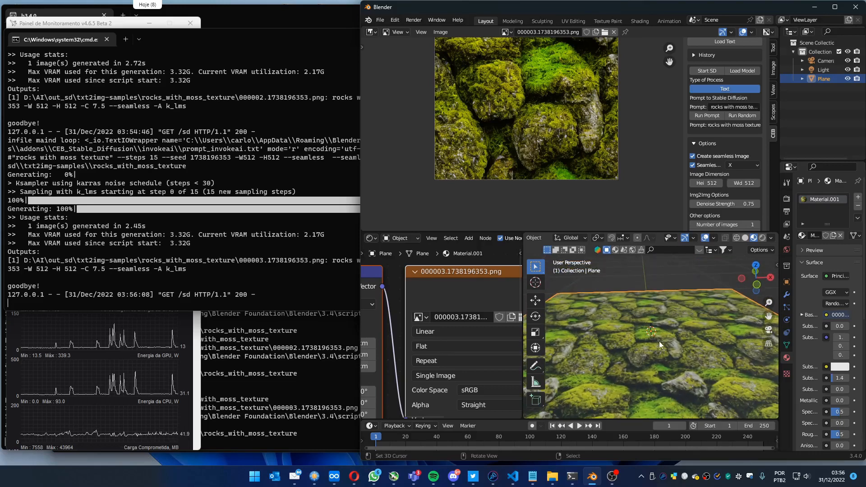
pyautogui.scroll(2, 656, 382)
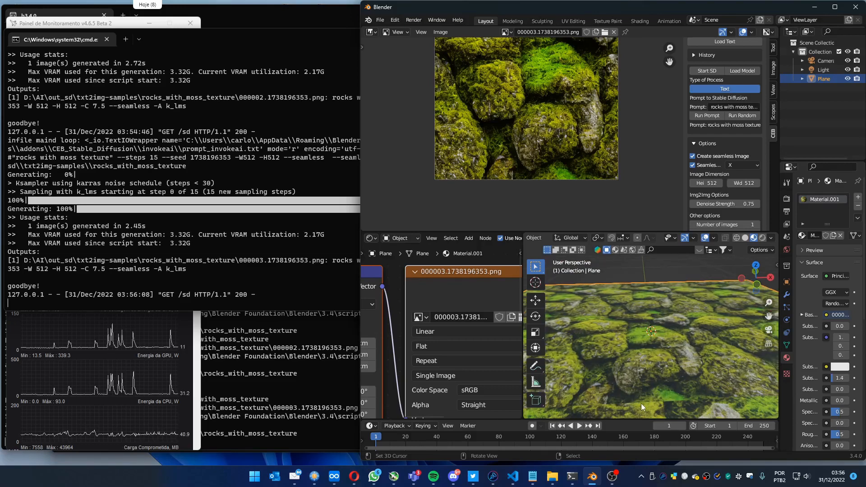
# Change the seamless axis to Y and rerun the moss texture prompt
pyautogui.click(738, 164)
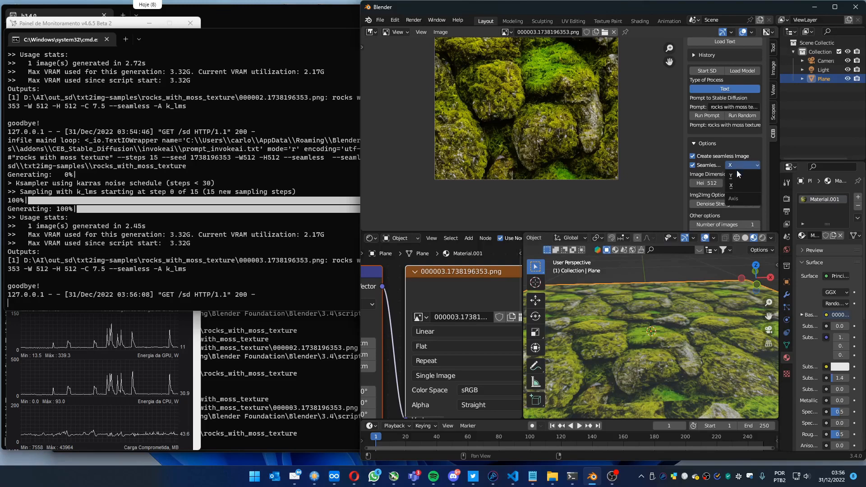
pyautogui.click(734, 176)
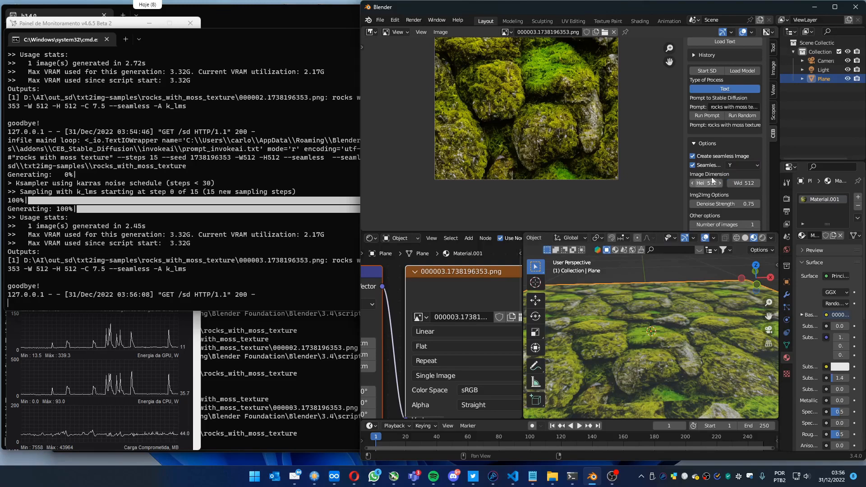
pyautogui.click(707, 116)
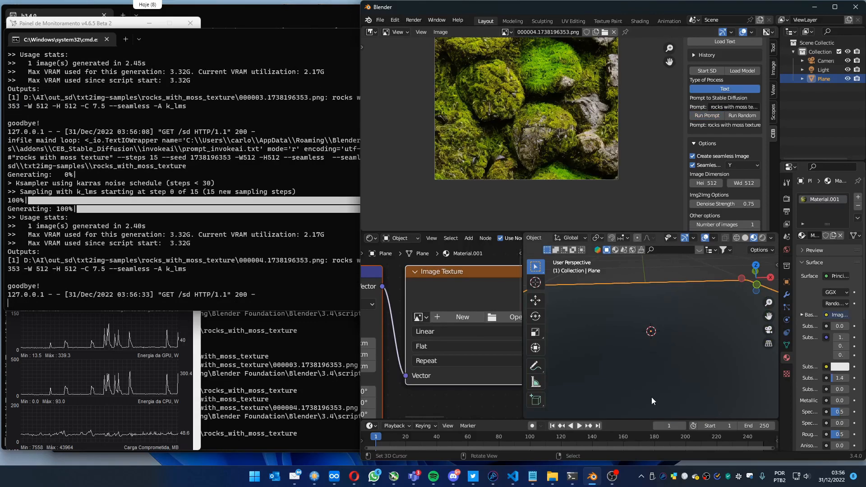
# Assign the Y-axis seamless image 000004.1738196353.png to the Image Texture node
pyautogui.click(420, 317)
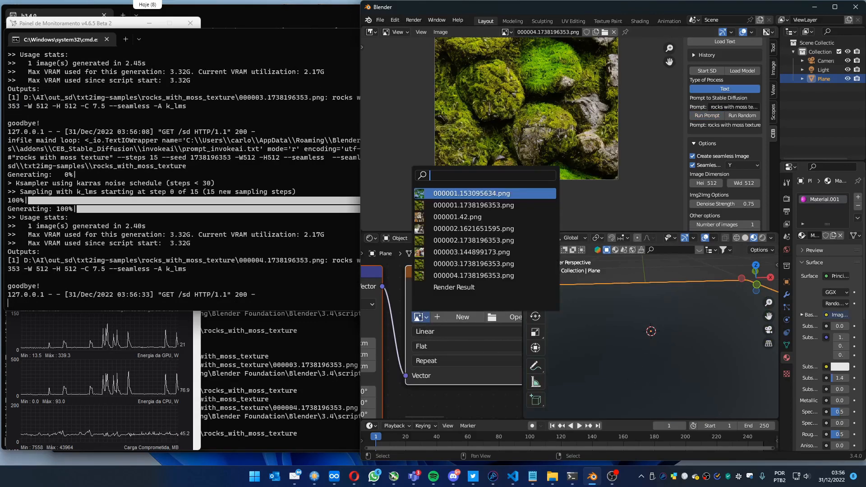
pyautogui.click(437, 276)
pyautogui.scroll(2, 673, 357)
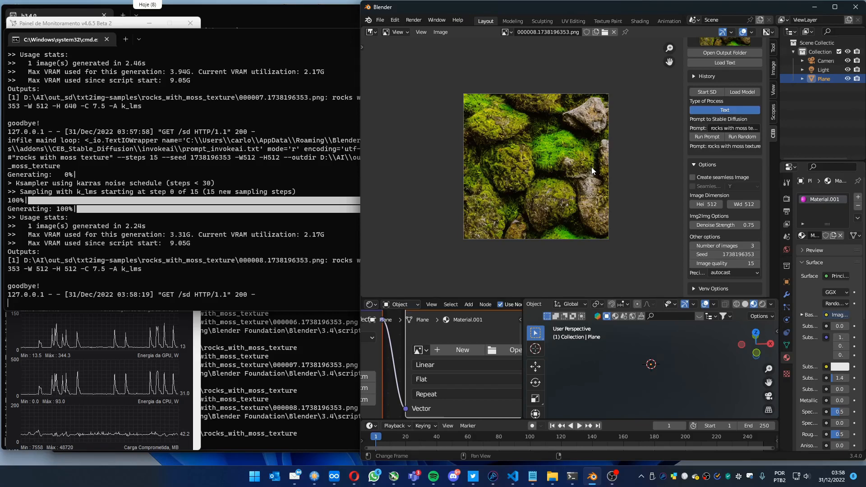
pyautogui.scroll(1, 591, 167)
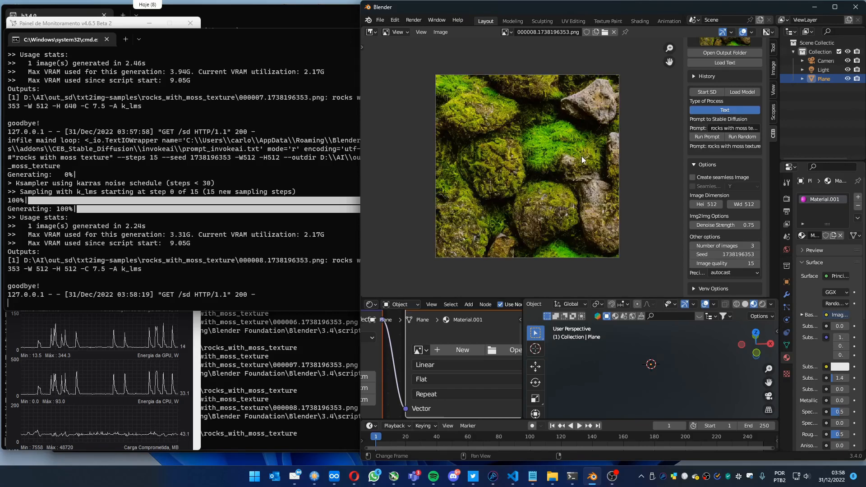